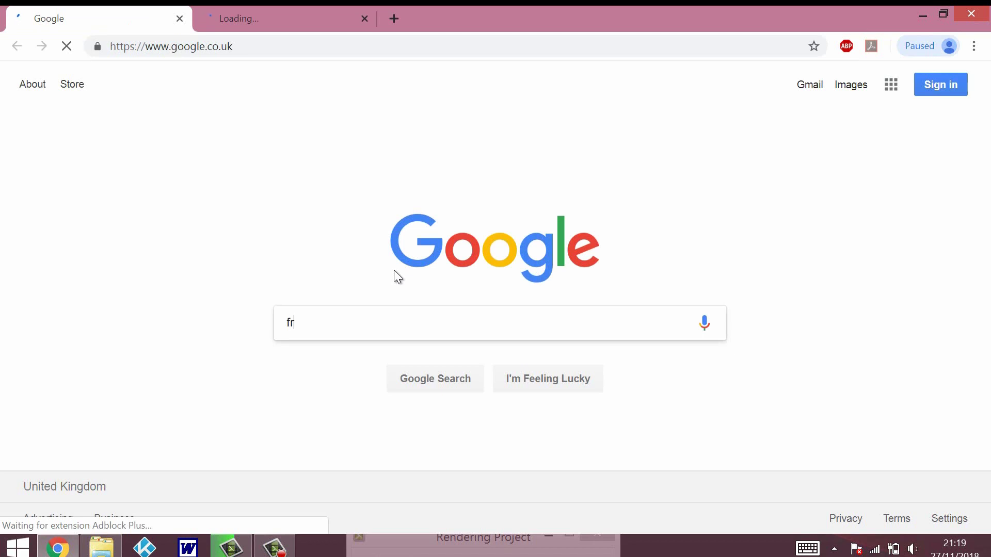
Search Google for "freestyler dmx"
{"action": "type", "text": "sty"}
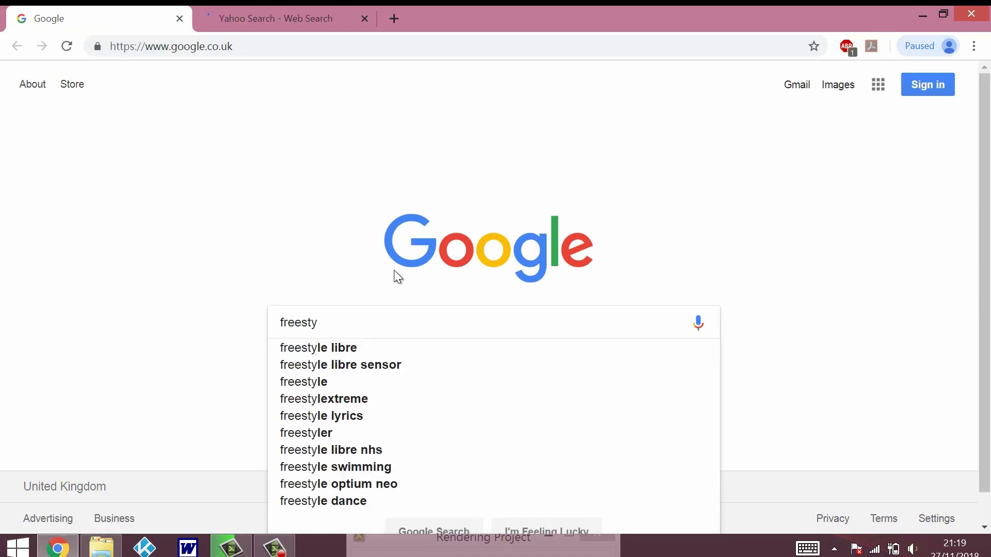
{"action": "type", "text": "le"}
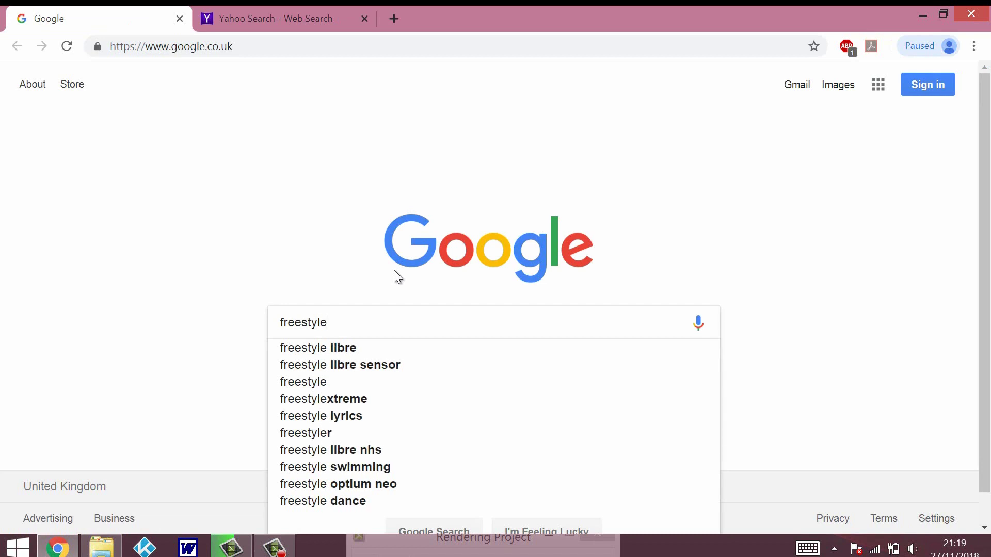
{"action": "type", "text": "r"}
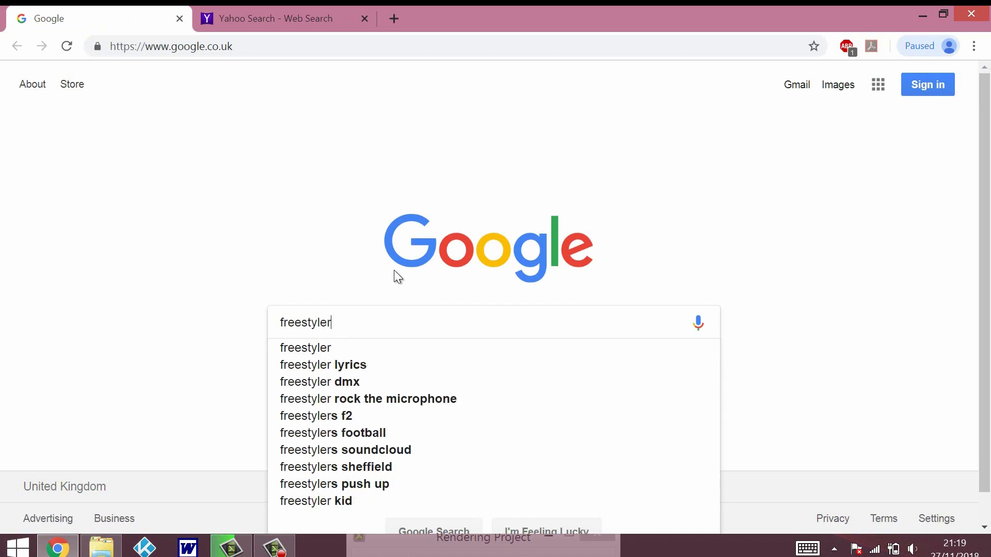
{"action": "type", "text": " dmx"}
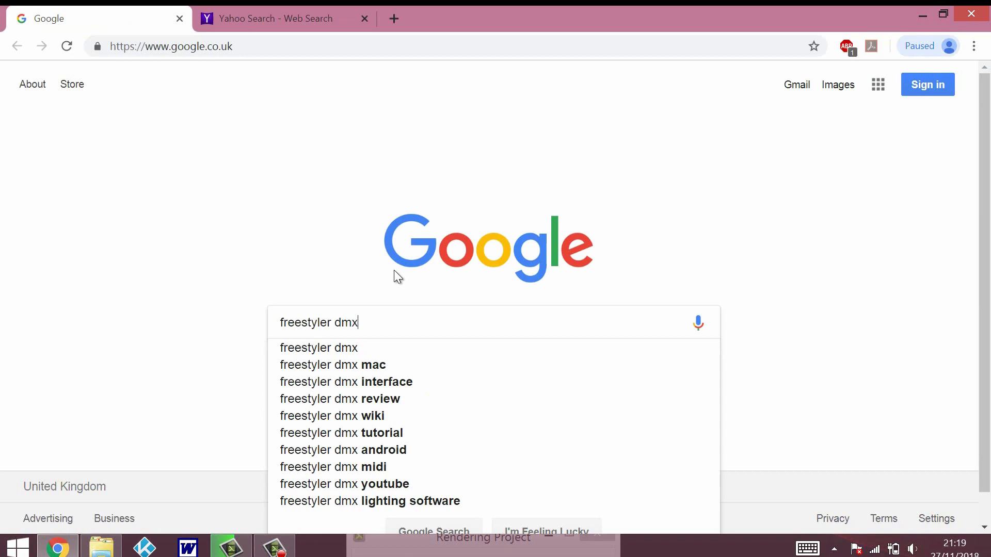
{"action": "key", "text": "Return"}
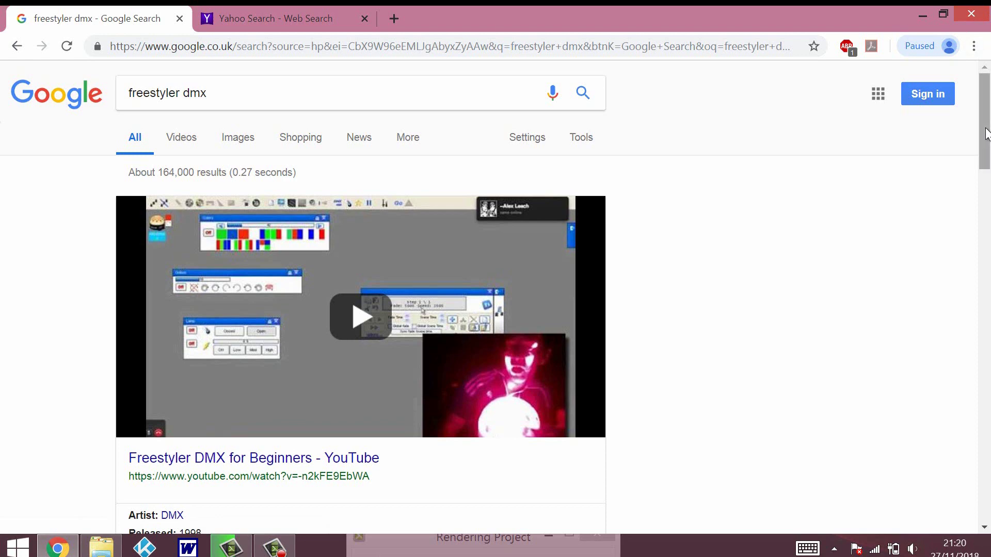
Download the latest FreeStyler release, version 3.6.49, from the official support forum's downloads page and run setupX2.exe
{"action": "left_click_drag", "start_coordinate": [986, 134], "coordinate": [986, 198]}
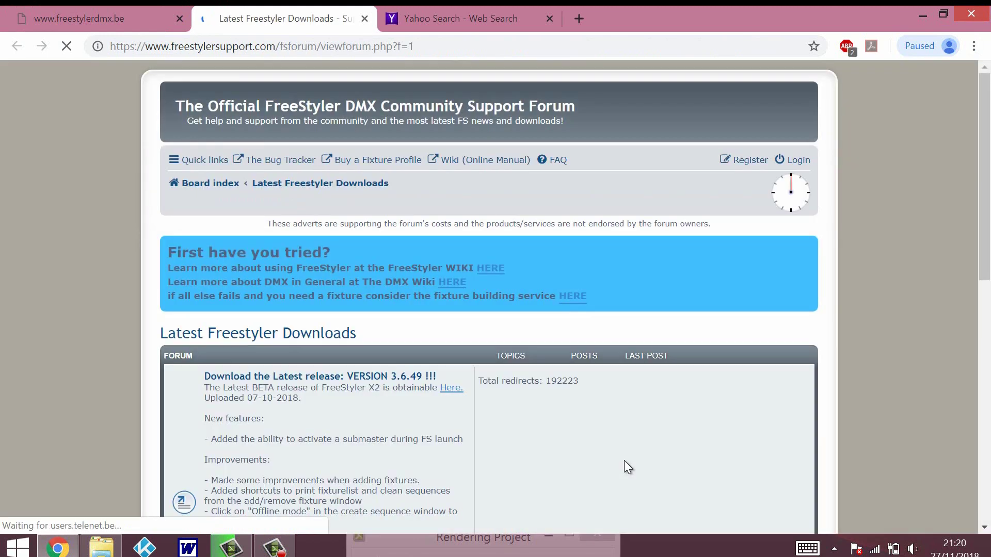
{"action": "left_click", "coordinate": [453, 394]}
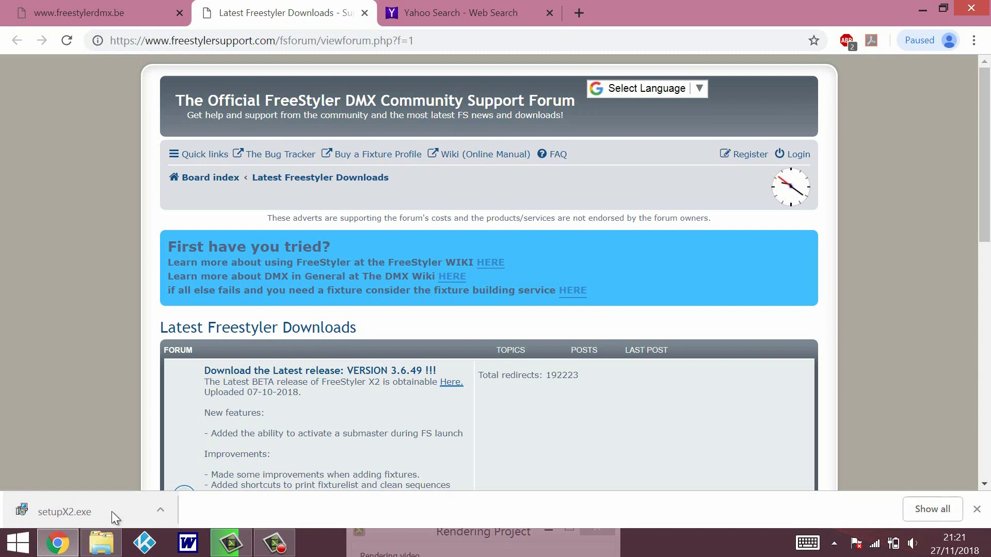
{"action": "left_click", "coordinate": [73, 504]}
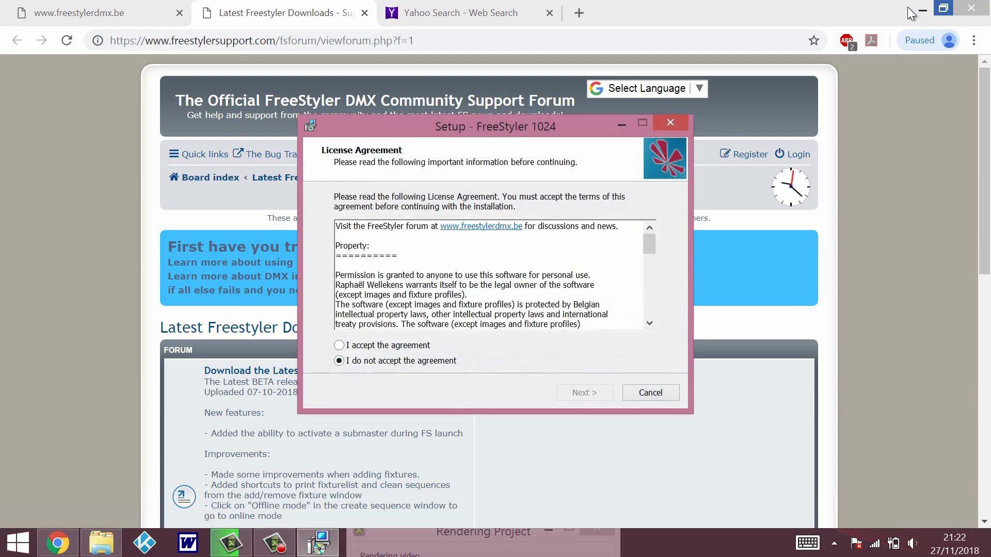
Accept the FreeStyler licence agreement and install the full set of components with FreeStyler as the Start Menu folder
{"action": "left_click", "coordinate": [923, 9]}
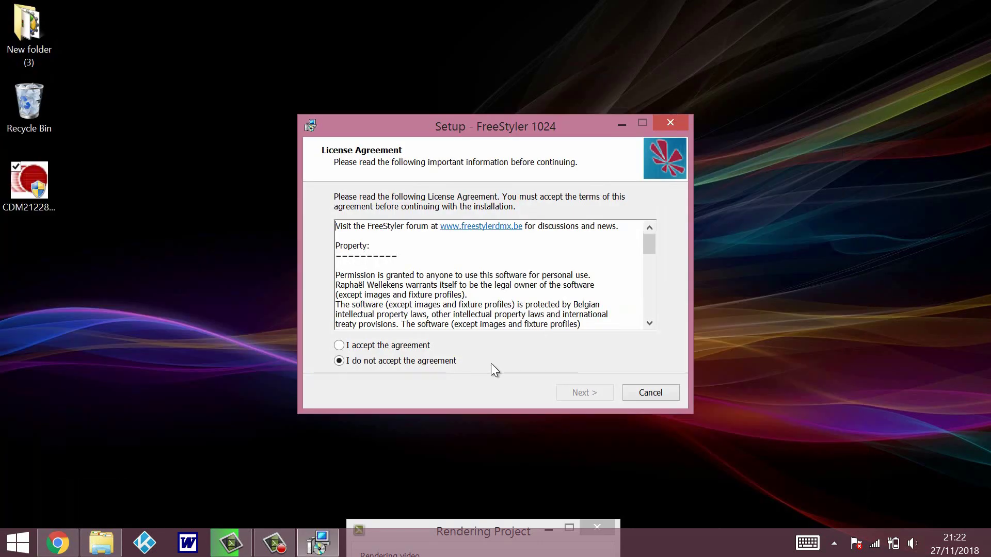
{"action": "left_click", "coordinate": [416, 345]}
{"action": "left_click", "coordinate": [599, 394]}
{"action": "left_click", "coordinate": [578, 391]}
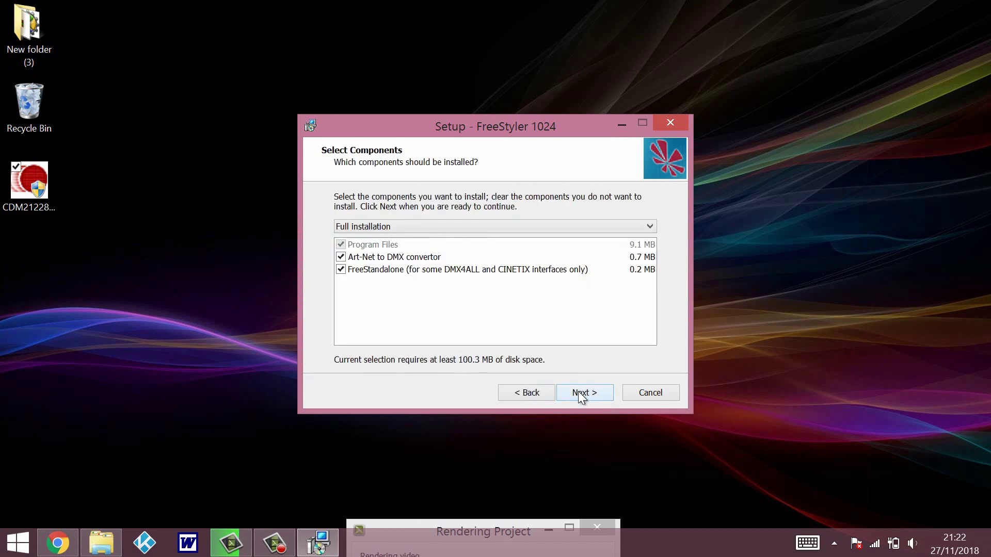
{"action": "left_click", "coordinate": [578, 391]}
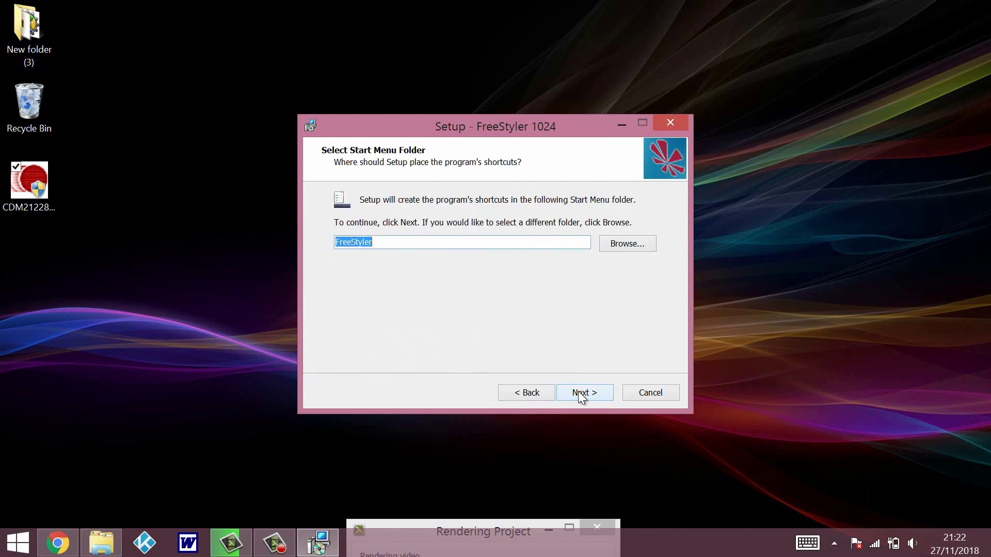
{"action": "left_click", "coordinate": [578, 391]}
{"action": "left_click", "coordinate": [579, 393]}
{"action": "left_click", "coordinate": [579, 394]}
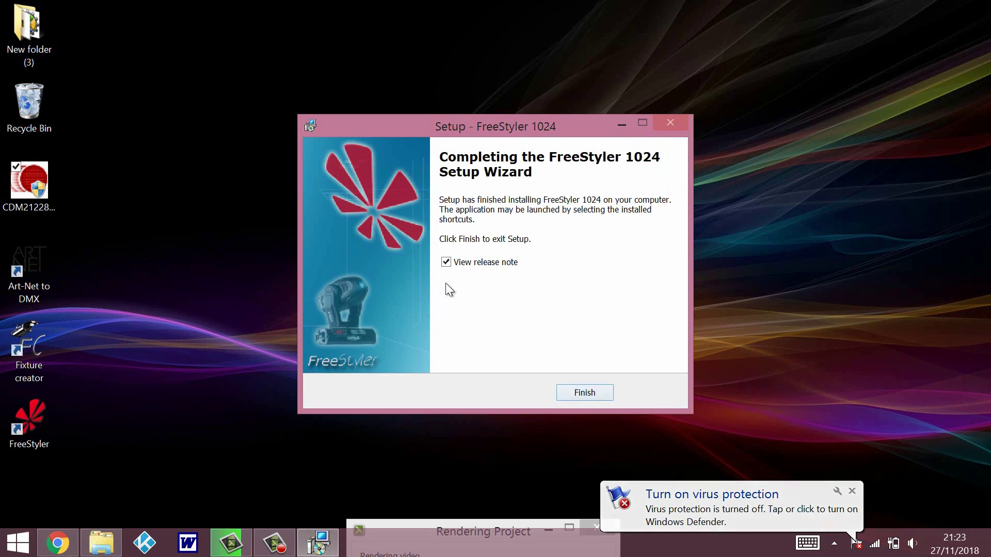
Finish the setup wizard without viewing the release note and launch FreeStyler from the desktop
{"action": "left_click", "coordinate": [447, 261]}
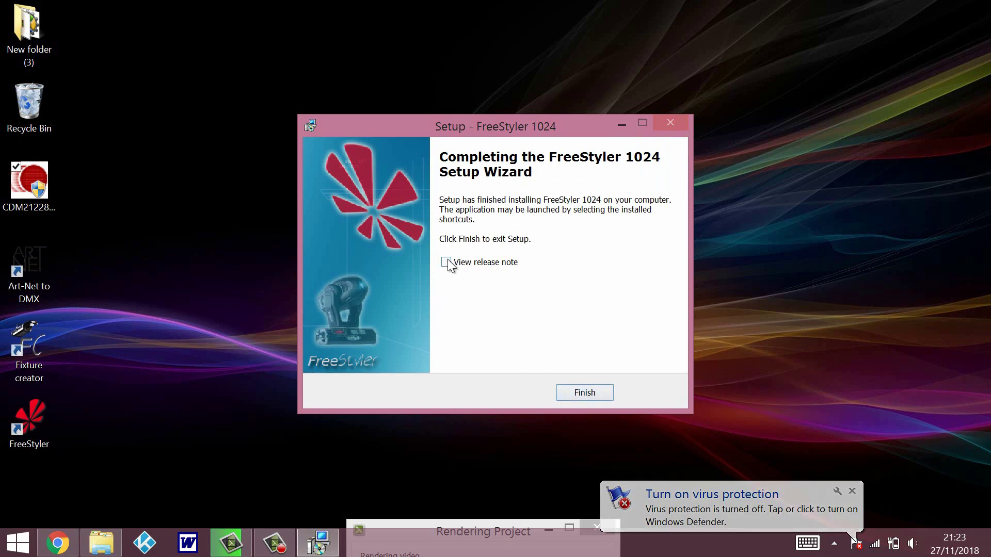
{"action": "left_click", "coordinate": [576, 392]}
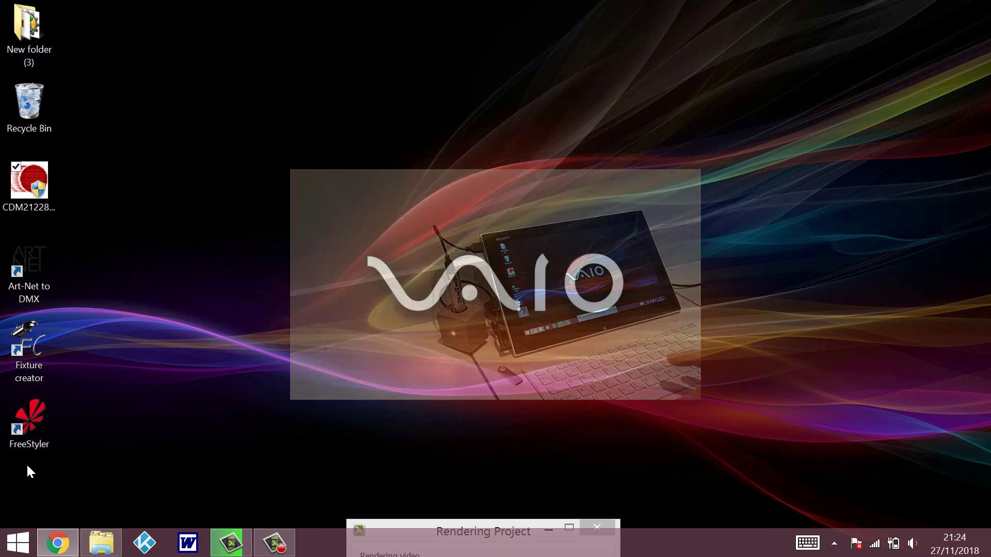
{"action": "double_click", "coordinate": [20, 413]}
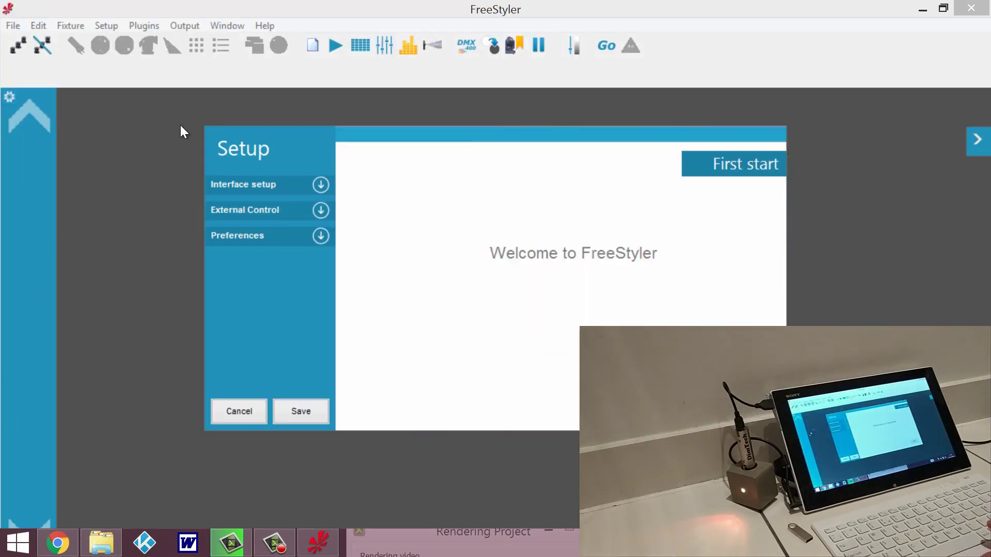
In the interface controller setup, choose Enttec open DMX as the interface for Universe 1
{"action": "left_click", "coordinate": [252, 187]}
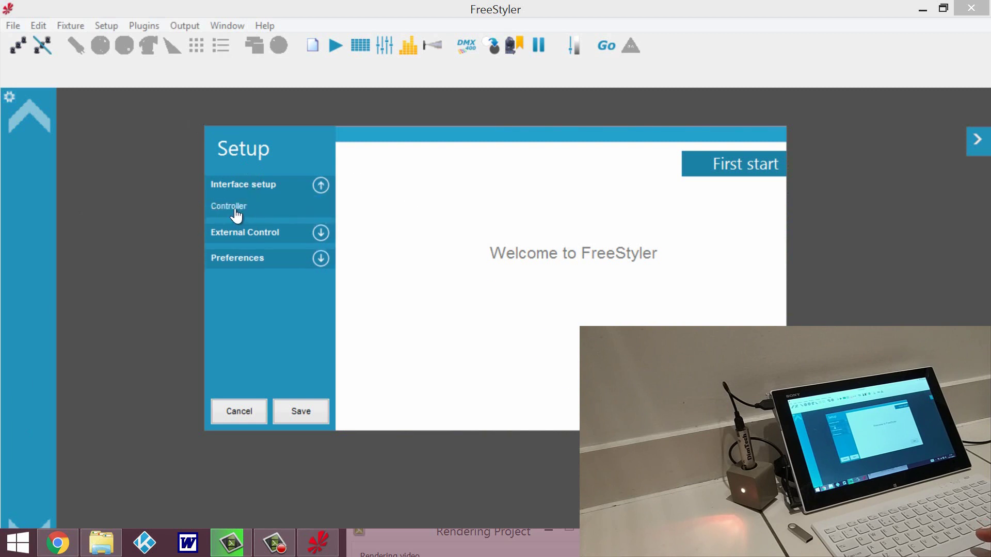
{"action": "left_click", "coordinate": [236, 213]}
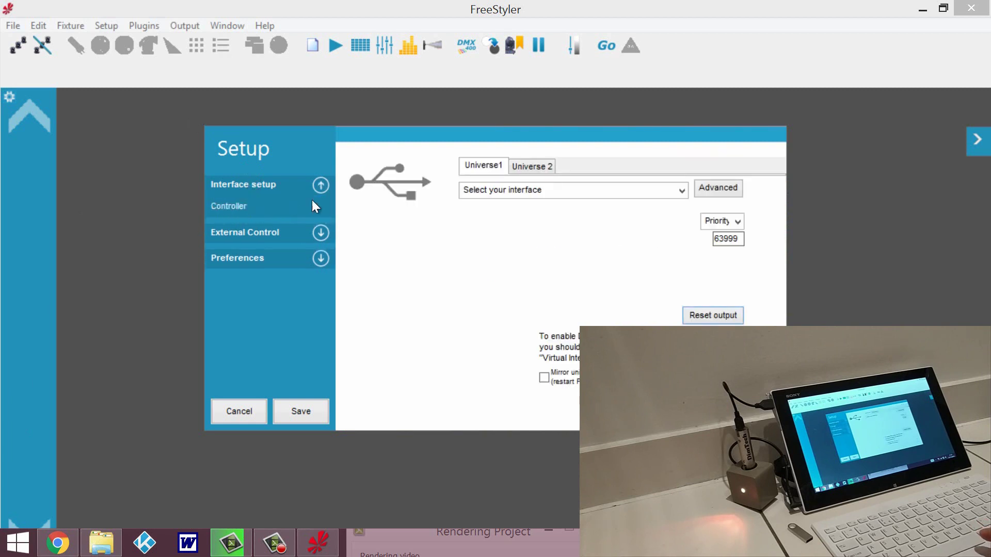
{"action": "left_click", "coordinate": [514, 191]}
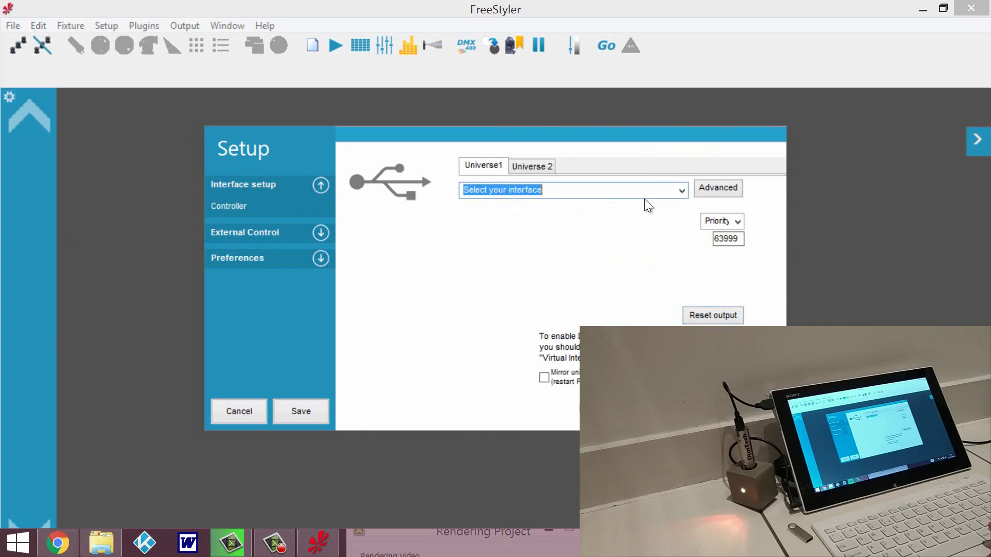
{"action": "left_click", "coordinate": [681, 190]}
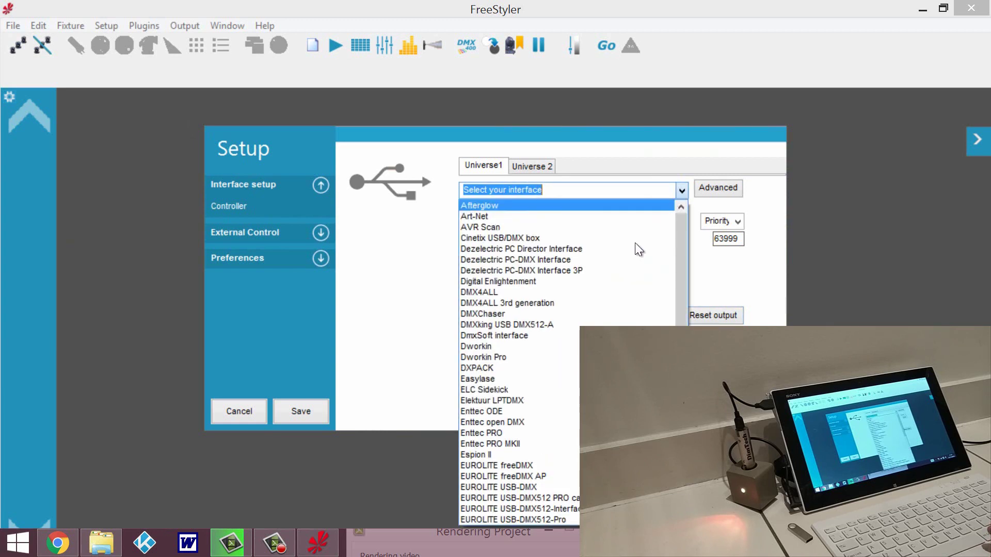
{"action": "left_click", "coordinate": [561, 422]}
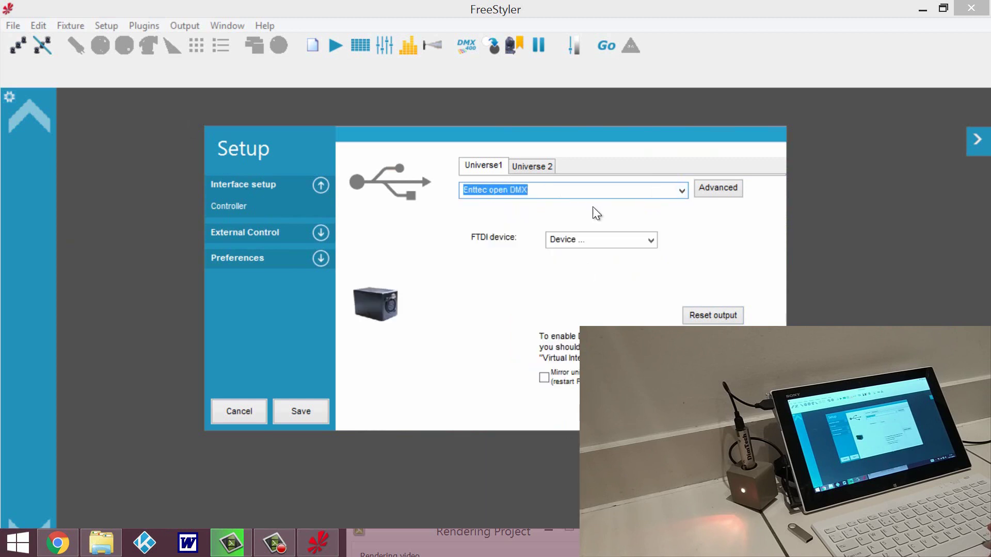
Set the FTDI device to FT232R USB UART and save the FreeStyler setup
{"action": "left_click", "coordinate": [607, 242]}
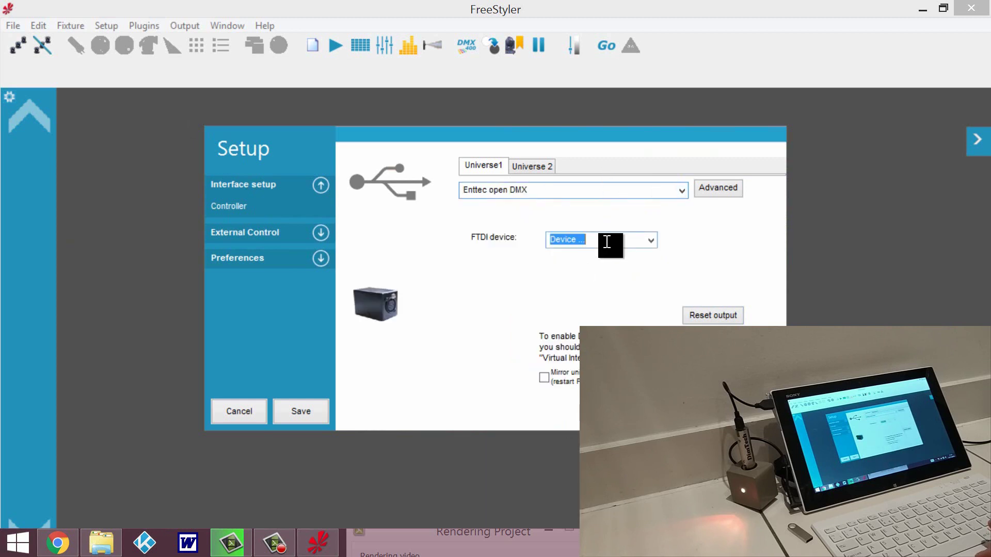
{"action": "left_click", "coordinate": [650, 246]}
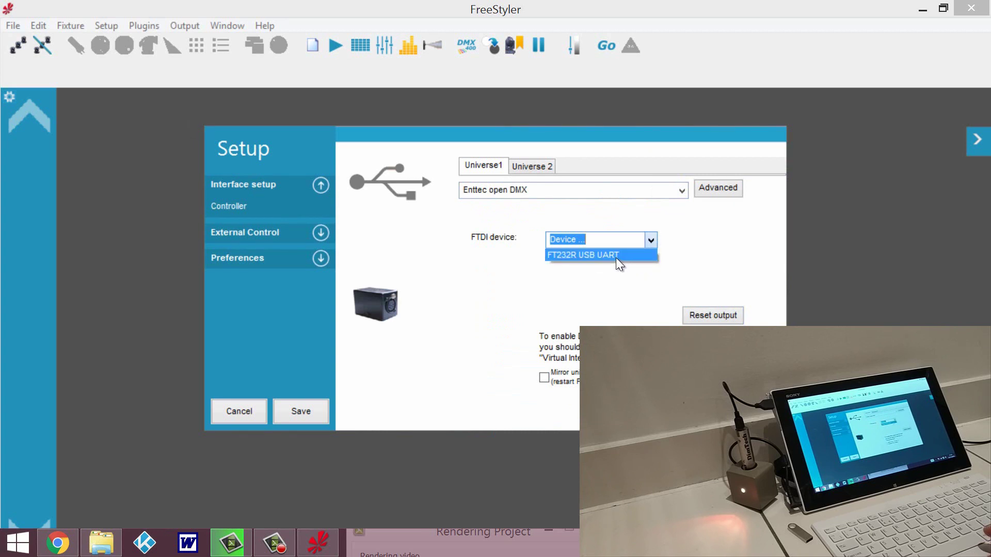
{"action": "left_click", "coordinate": [616, 256]}
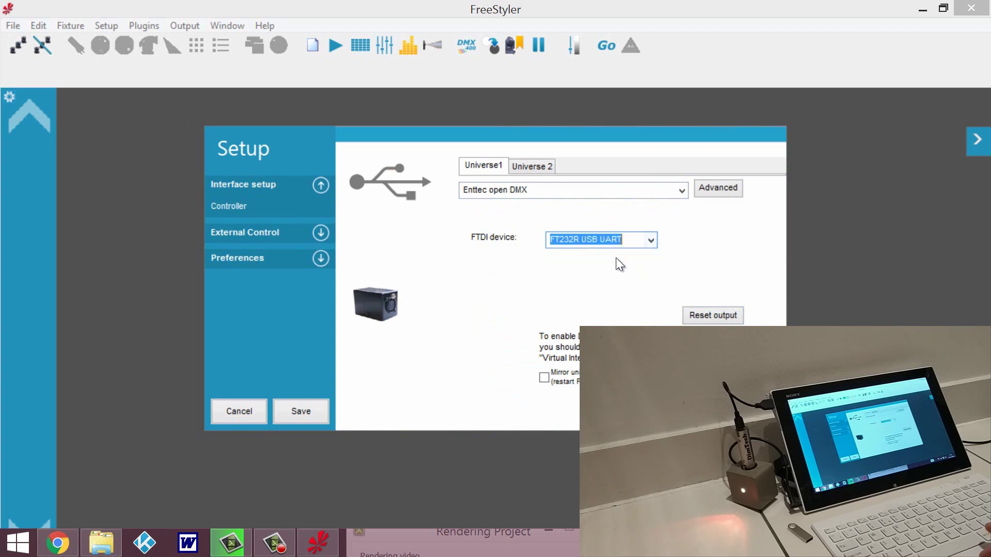
{"action": "left_click", "coordinate": [309, 420]}
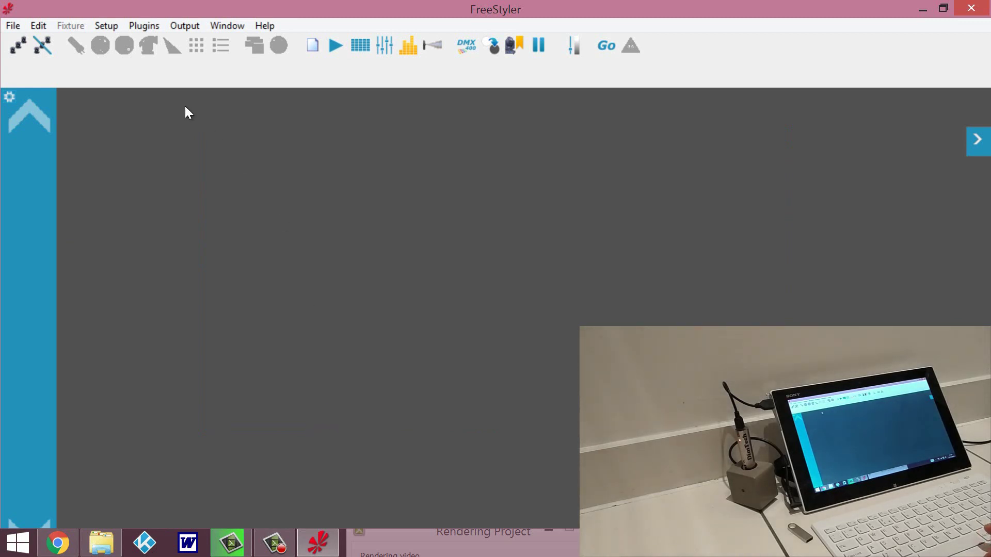
Add one 20CENTZ XXC007 fixture at row 4 on DMX universe 1 with start address 1, and close the fixture setup
{"action": "left_click", "coordinate": [106, 28]}
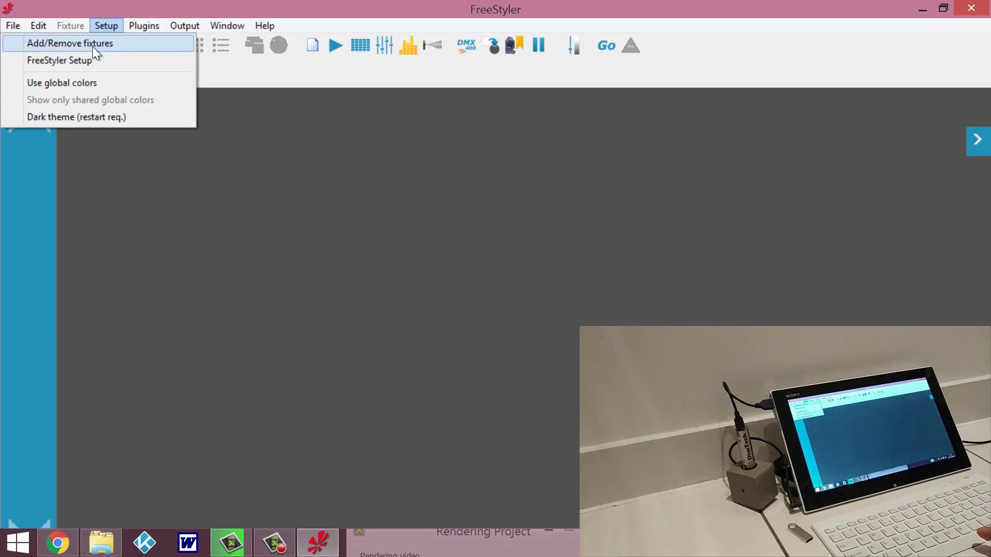
{"action": "left_click", "coordinate": [91, 46]}
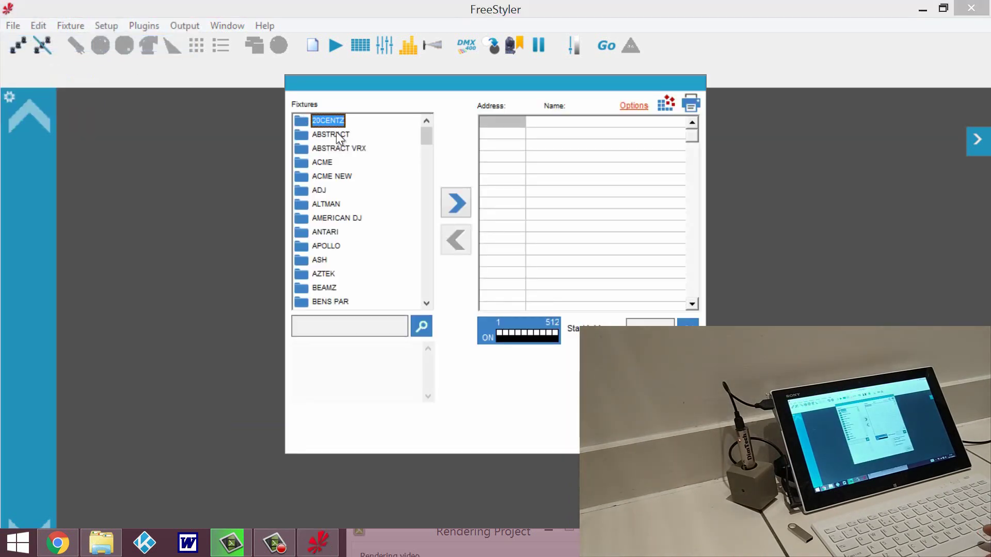
{"action": "double_click", "coordinate": [324, 122]}
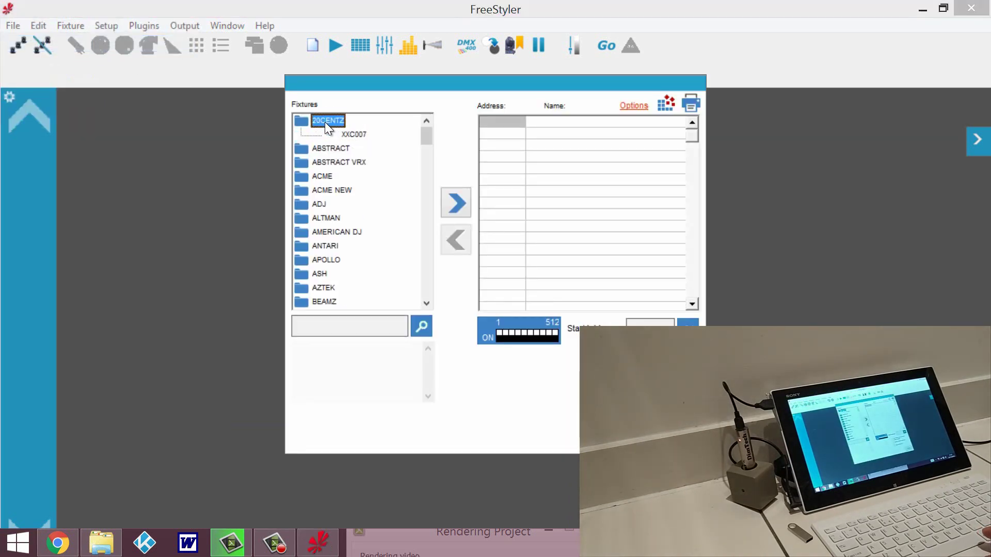
{"action": "left_click", "coordinate": [354, 134]}
{"action": "left_click", "coordinate": [494, 155]}
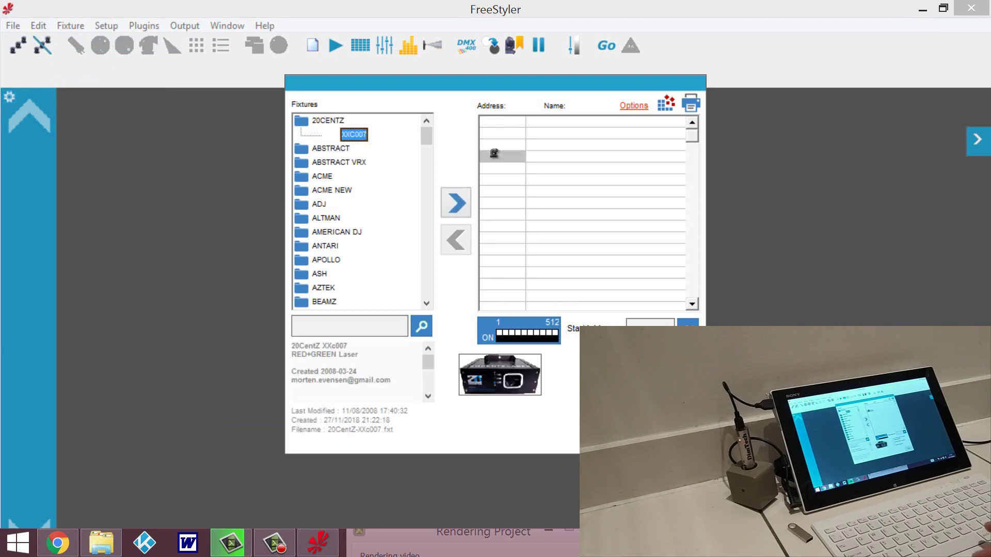
{"action": "double_click", "coordinate": [565, 155]}
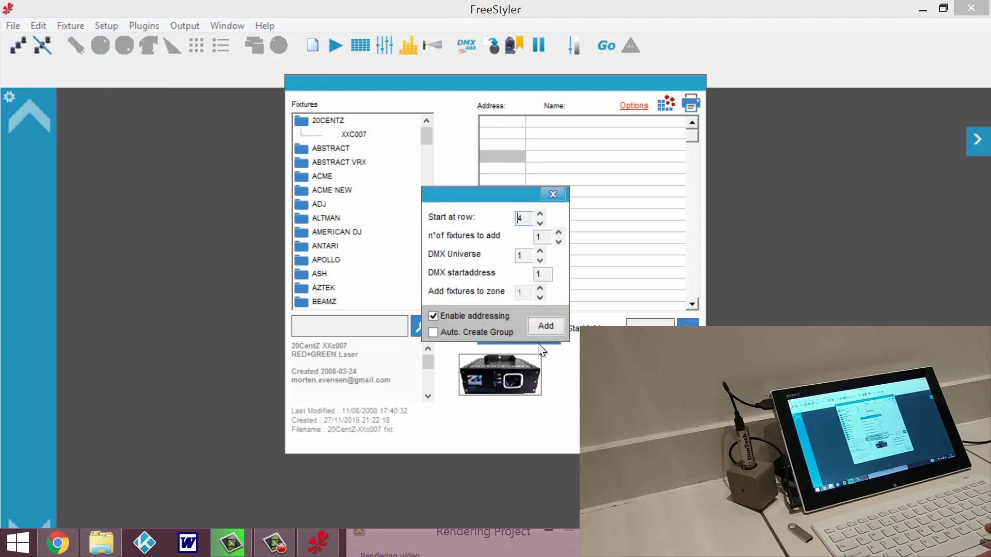
{"action": "left_click", "coordinate": [538, 325]}
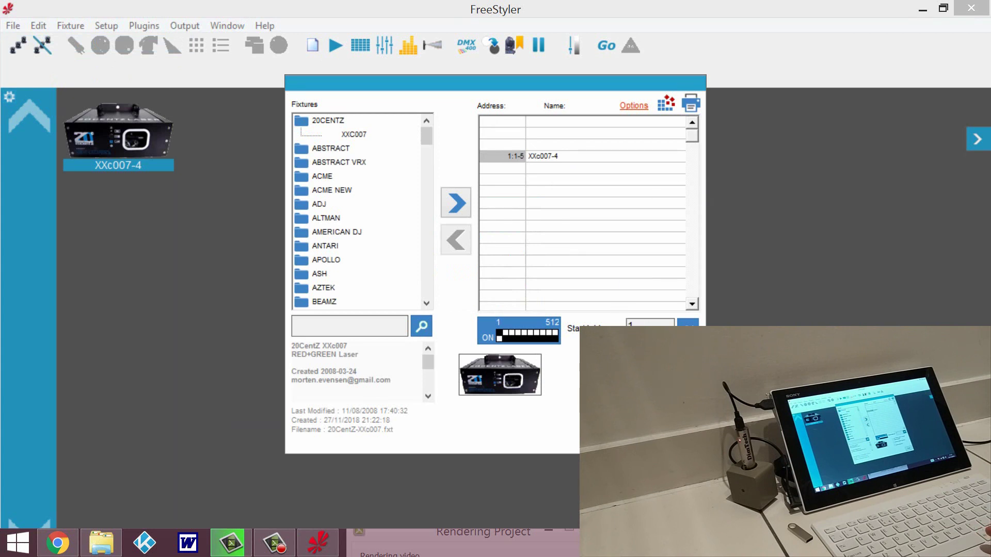
{"action": "key", "text": "Escape"}
Test the XXc007-4 fixture by setting its MODE channel to 255, the unused second channel to 168 and PATTERN 1 to 247
{"action": "left_click", "coordinate": [138, 106]}
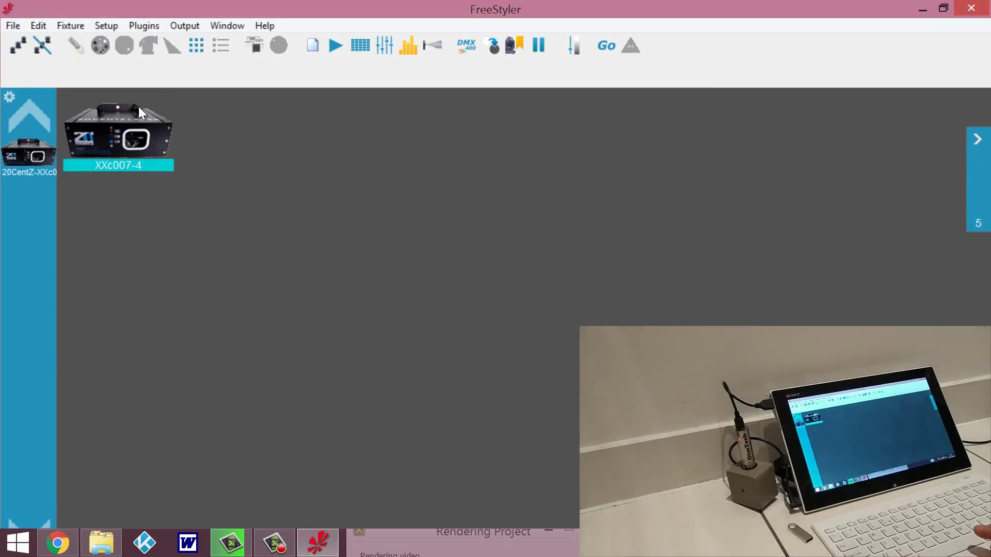
{"action": "mouse_move", "coordinate": [970, 160]}
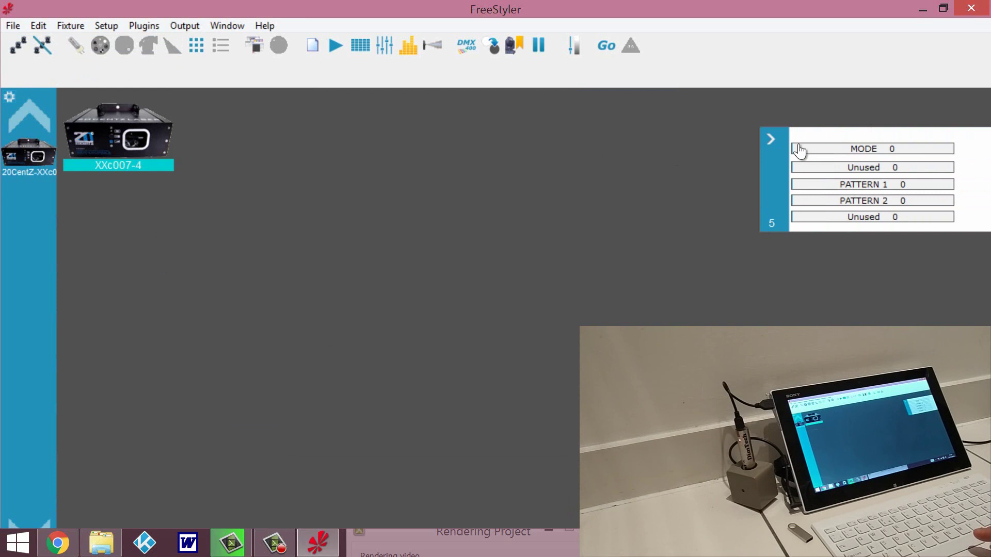
{"action": "left_click", "coordinate": [797, 149]}
{"action": "left_click_drag", "start_coordinate": [800, 153], "coordinate": [898, 170]}
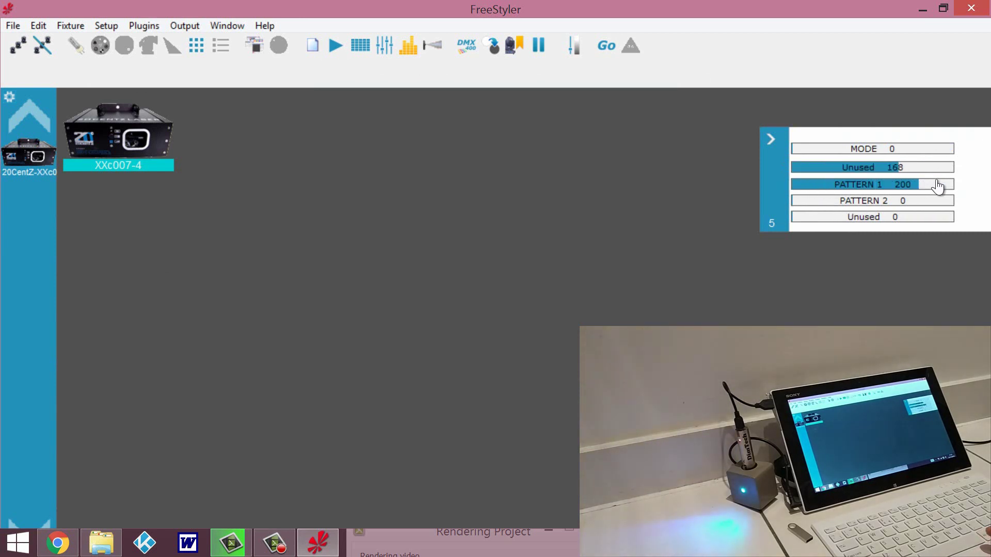
{"action": "left_click", "coordinate": [916, 150]}
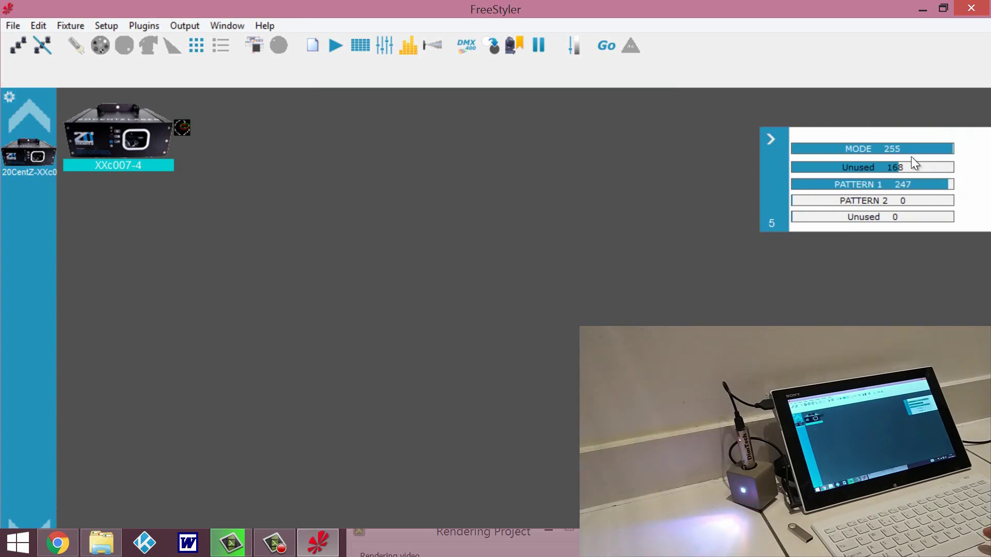